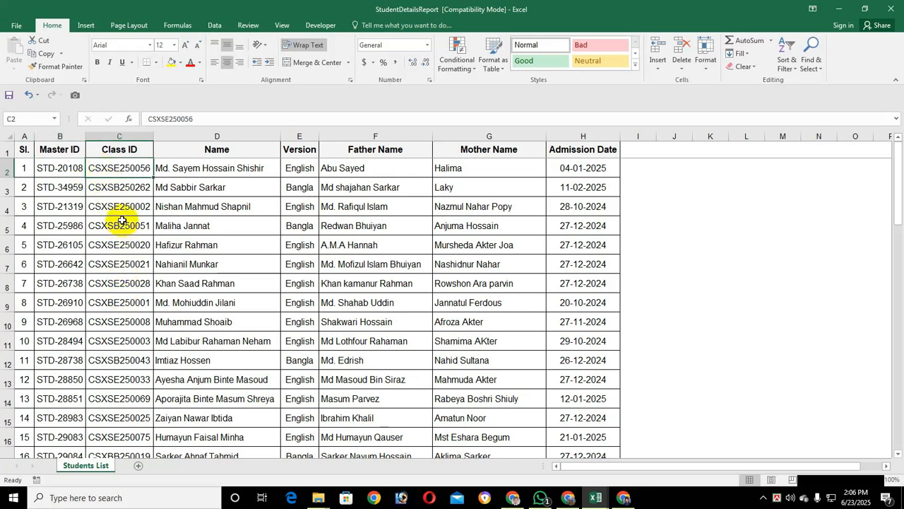
{"action": "left_click", "coordinate": [123, 186]}
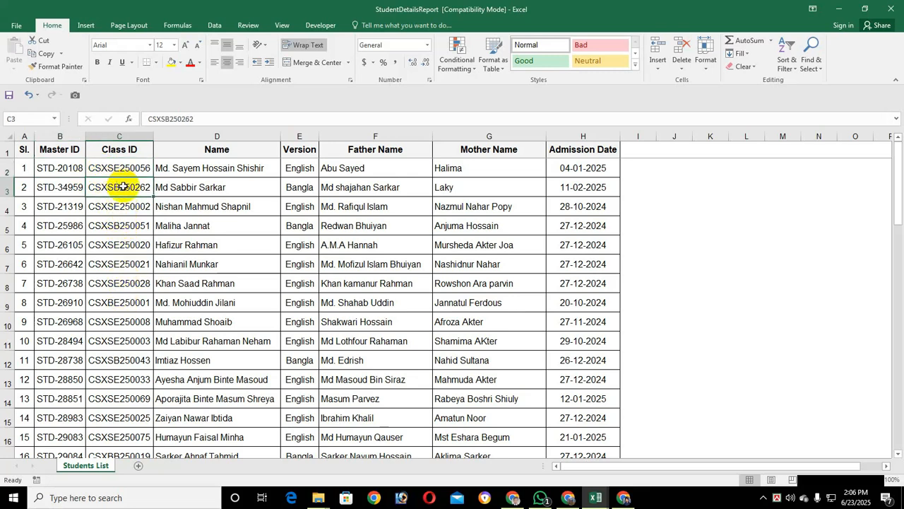
{"action": "left_click", "coordinate": [122, 150]}
{"action": "left_click", "coordinate": [126, 169]}
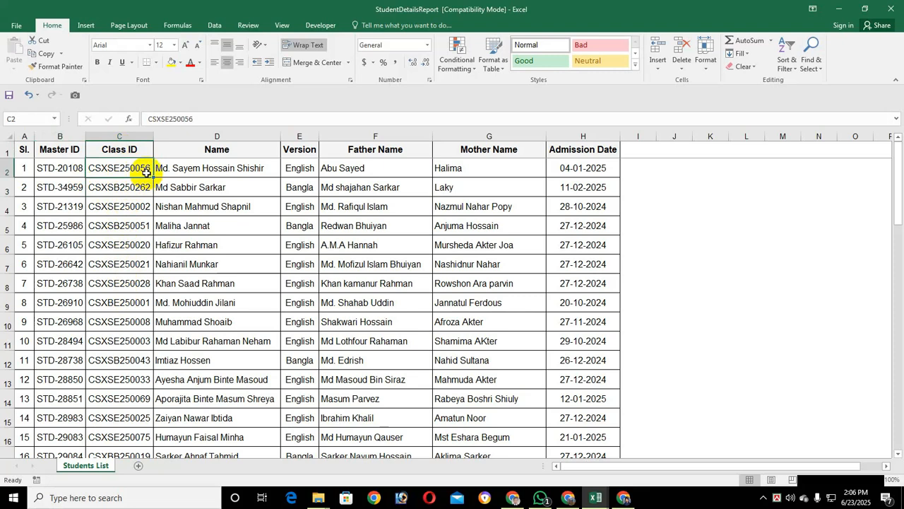
{"action": "left_click", "coordinate": [145, 192]}
{"action": "left_click", "coordinate": [145, 210]}
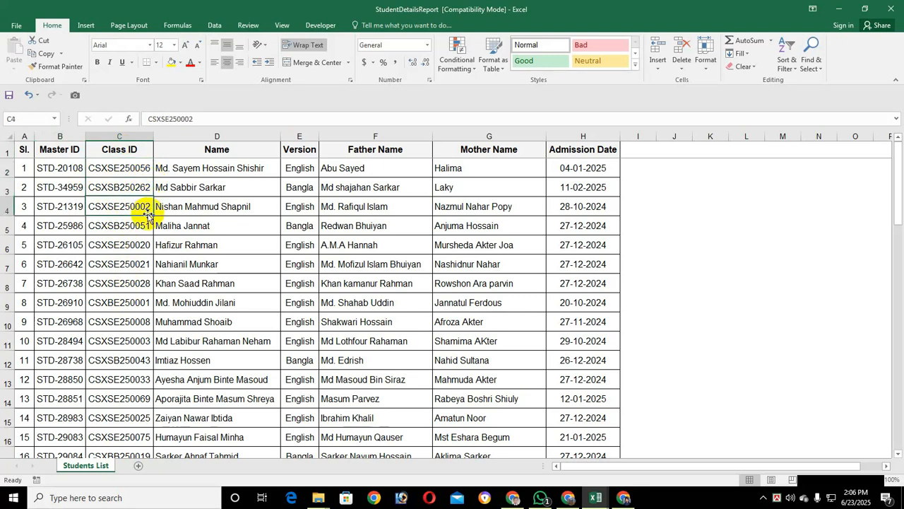
{"action": "left_click", "coordinate": [137, 227]}
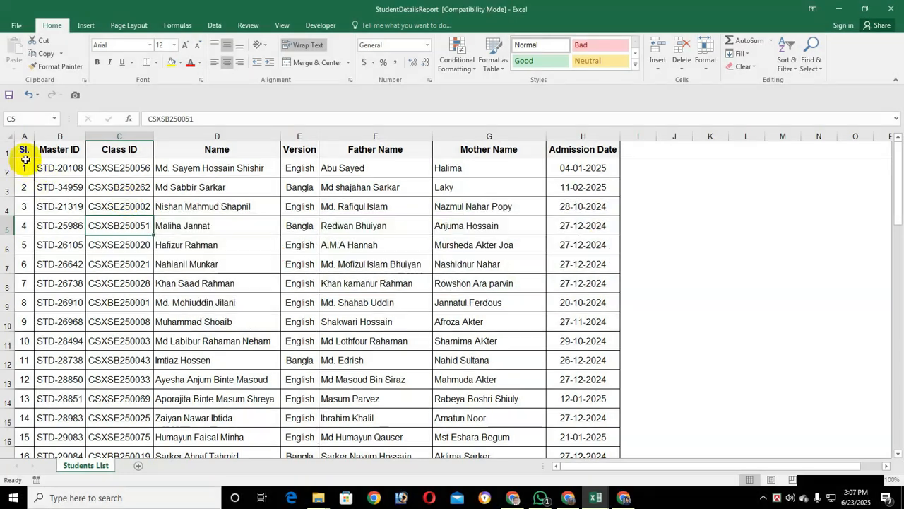
- Turn on filters for the header row of the student list, from Sl. to Admission Date
{"action": "left_click", "coordinate": [21, 150]}
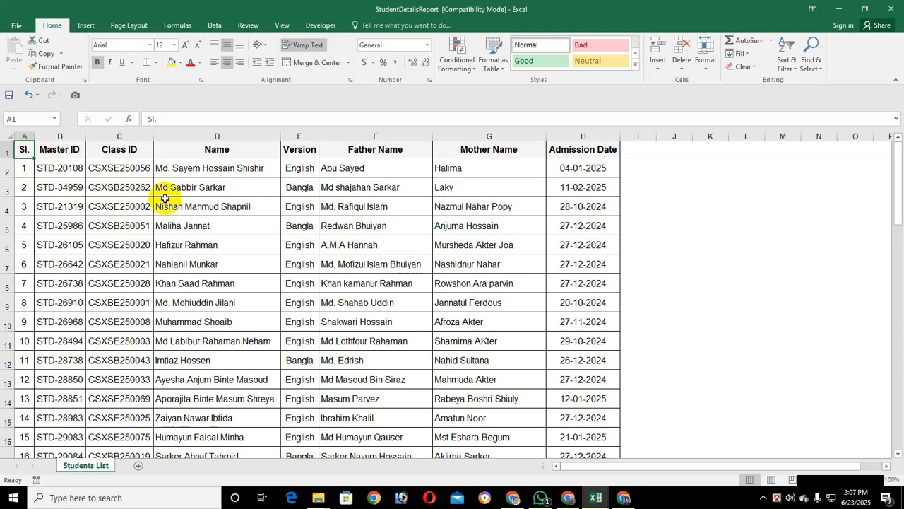
{"action": "key", "text": "ctrl+shift+Right"}
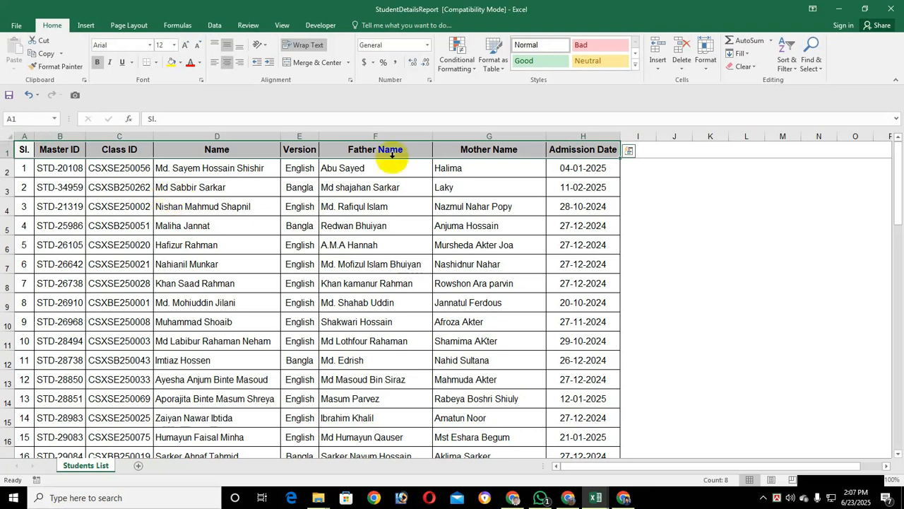
{"action": "left_click", "coordinate": [788, 50]}
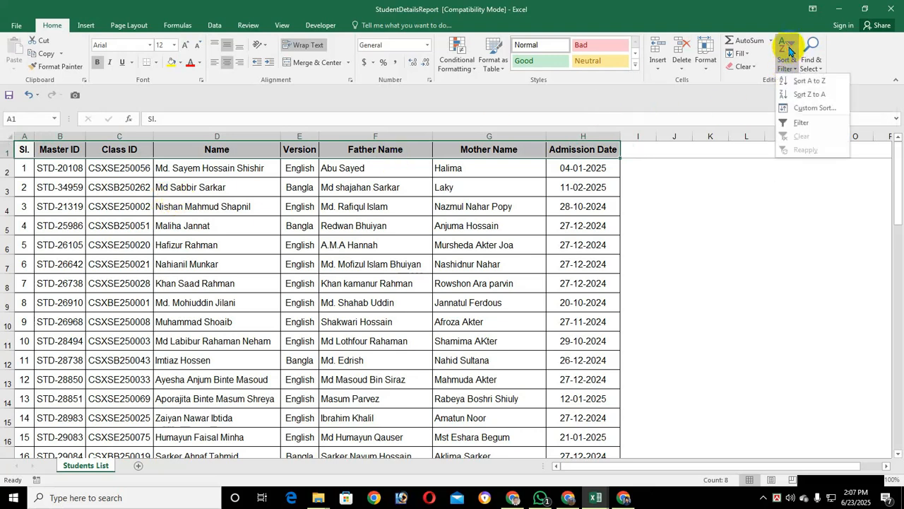
{"action": "left_click", "coordinate": [801, 127]}
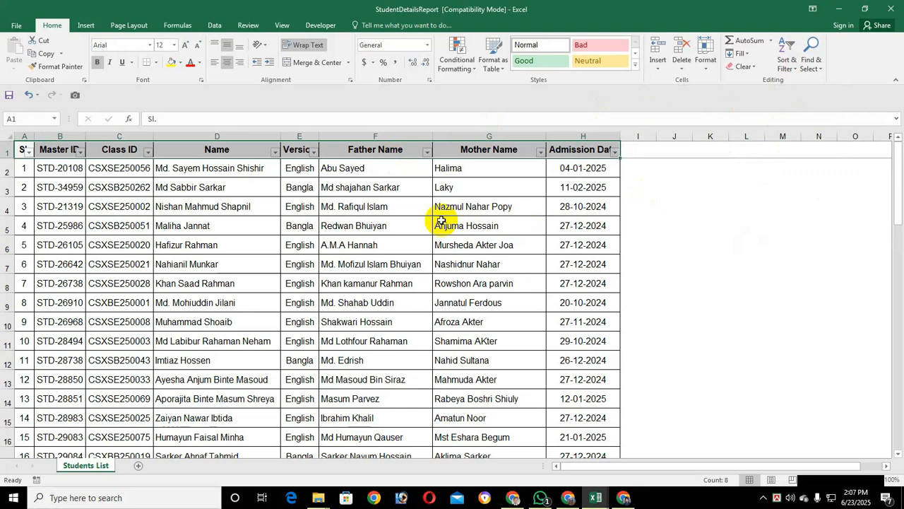
- Switch the header row's filters off and back on twice, reselecting the headers from Sl. to Admission Date
{"action": "key", "text": "ctrl+shift+l"}
{"action": "key", "text": "Up"}
{"action": "key", "text": "Down"}
{"action": "key", "text": "Up"}
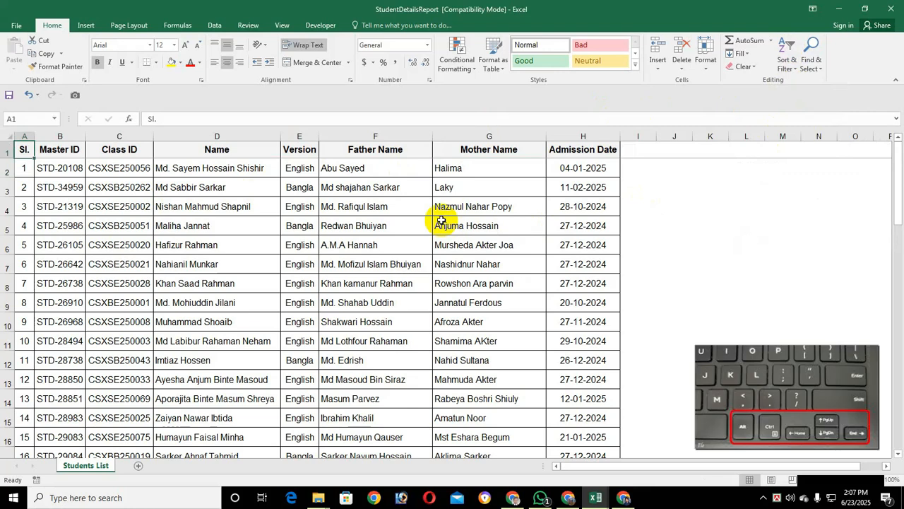
{"action": "key", "text": "ctrl+shift+Right"}
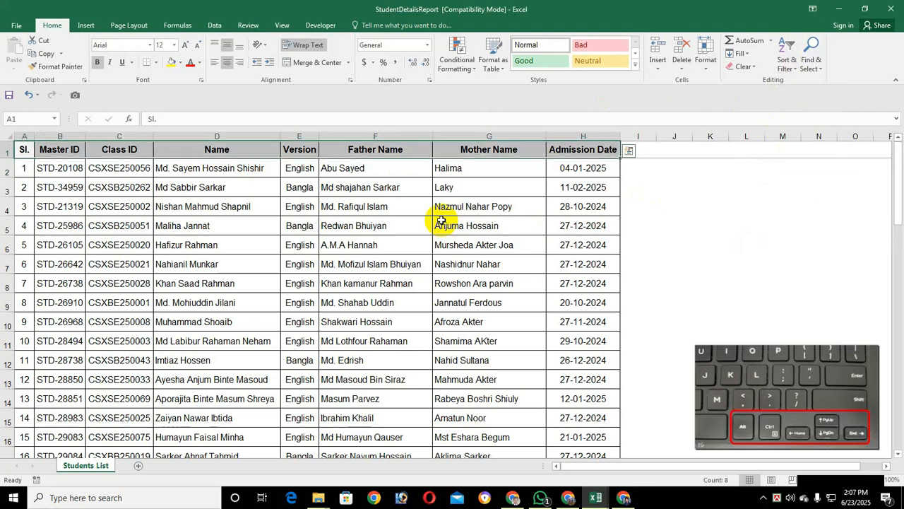
{"action": "key", "text": "ctrl+shift+l"}
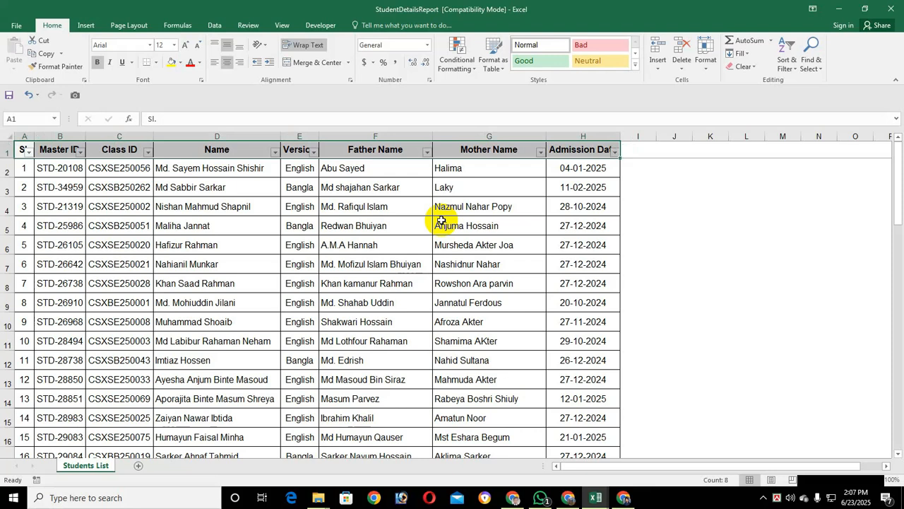
{"action": "key", "text": "ctrl+shift+l"}
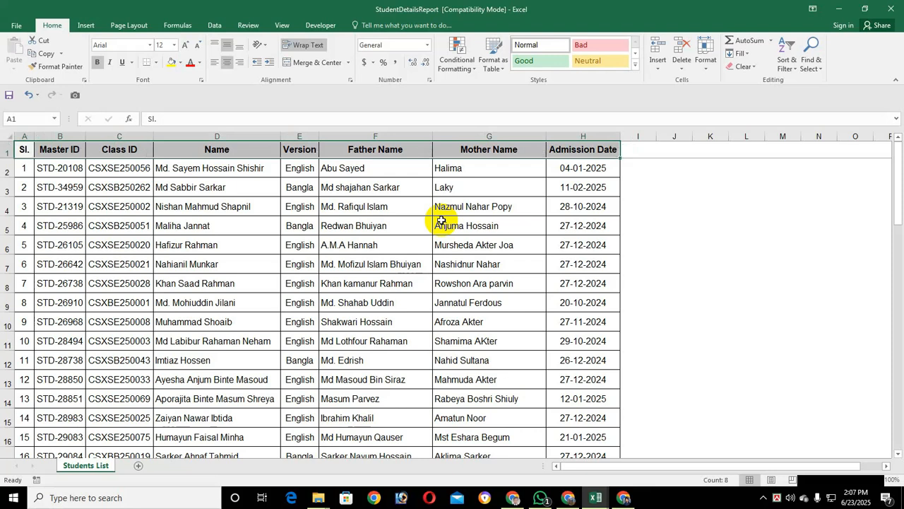
{"action": "key", "text": "ctrl+shift+l"}
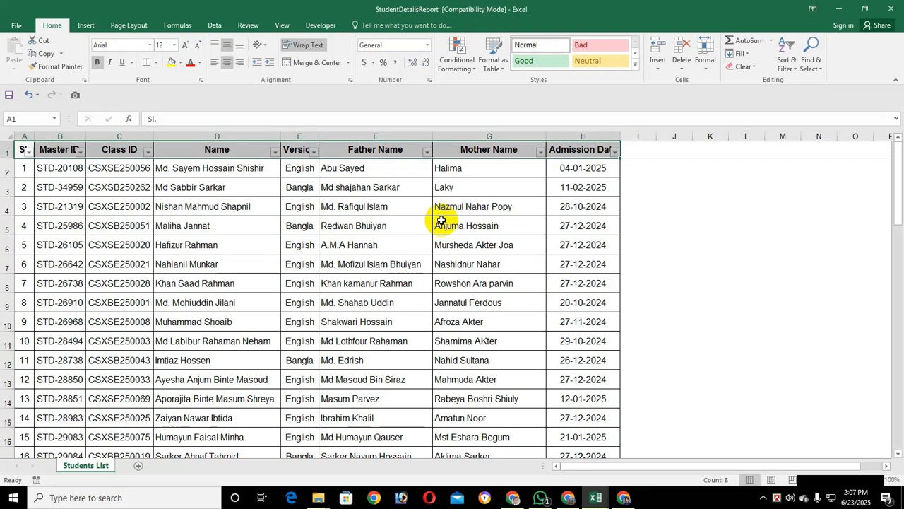
- Apply a custom sort to the student list by Class ID, on values, in A to Z order
{"action": "key", "text": "alt+Down"}
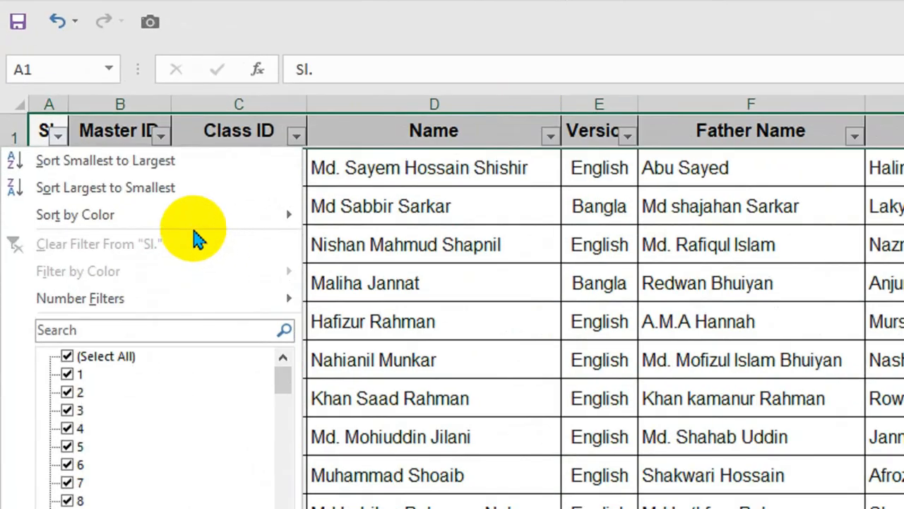
{"action": "mouse_move", "coordinate": [153, 225]}
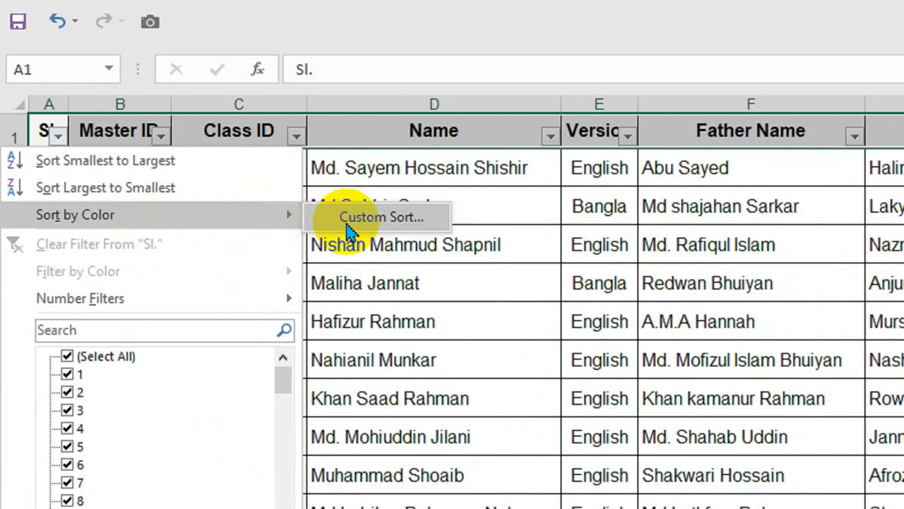
{"action": "left_click", "coordinate": [346, 224]}
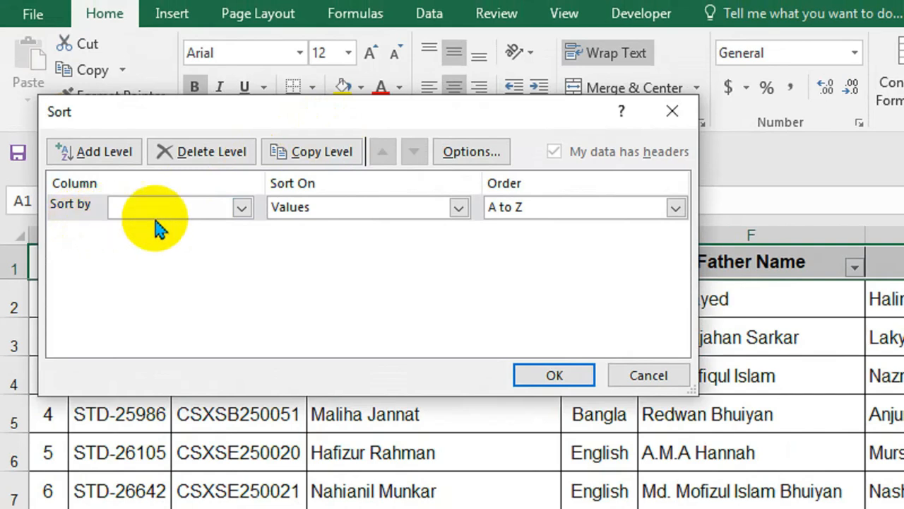
{"action": "left_click", "coordinate": [241, 212]}
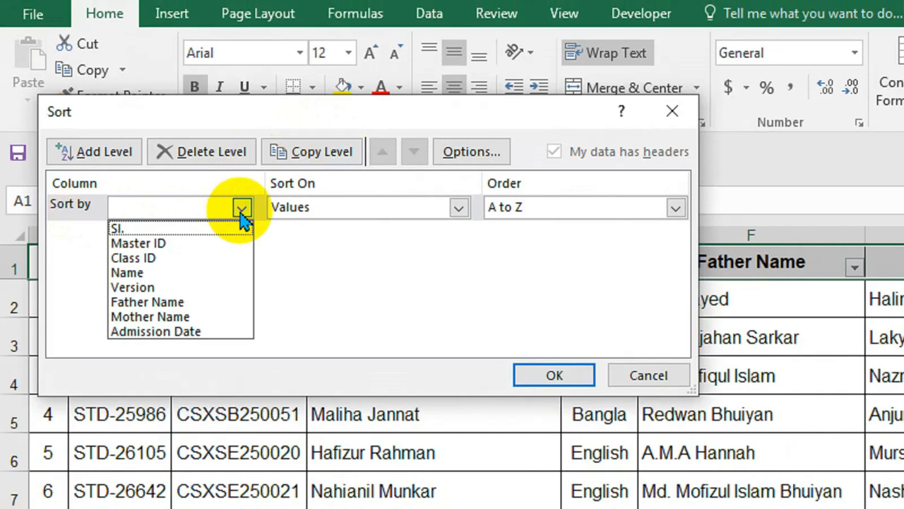
{"action": "left_click", "coordinate": [188, 260]}
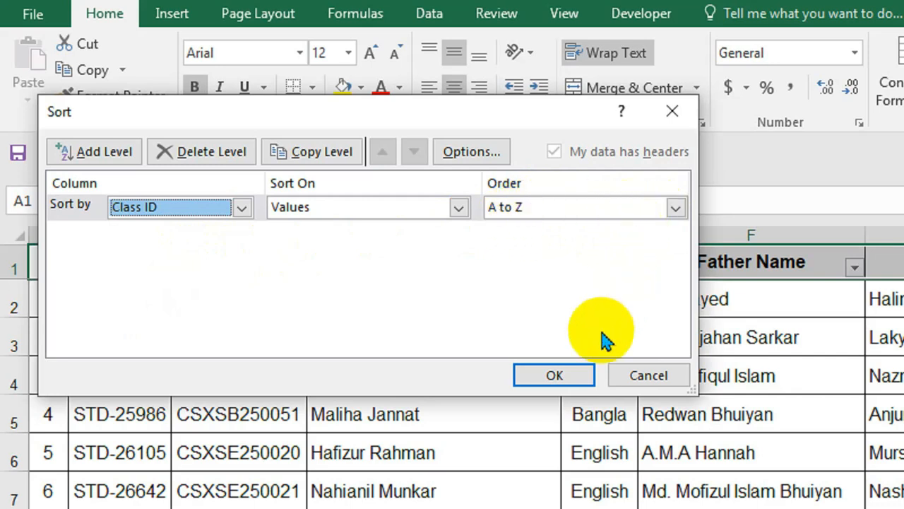
{"action": "left_click", "coordinate": [579, 376]}
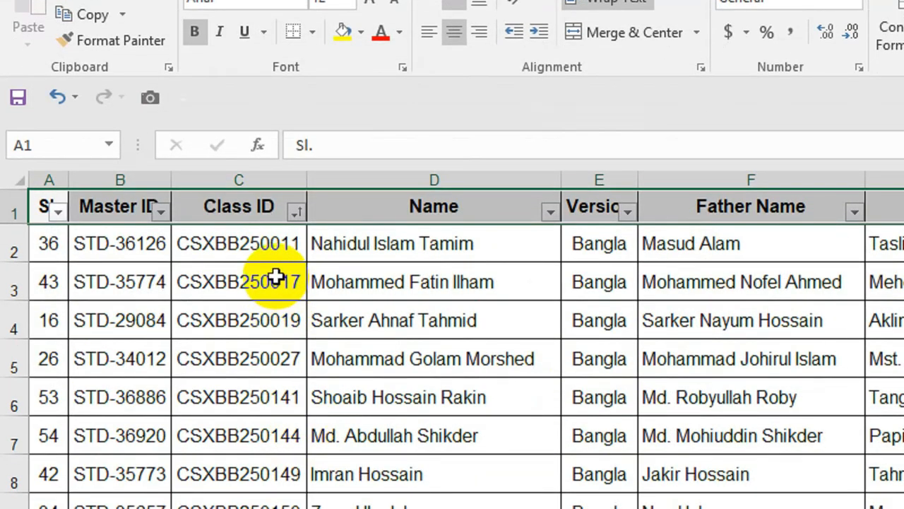
- Examine the order of the IDs down the Class ID column
{"action": "left_click", "coordinate": [229, 240]}
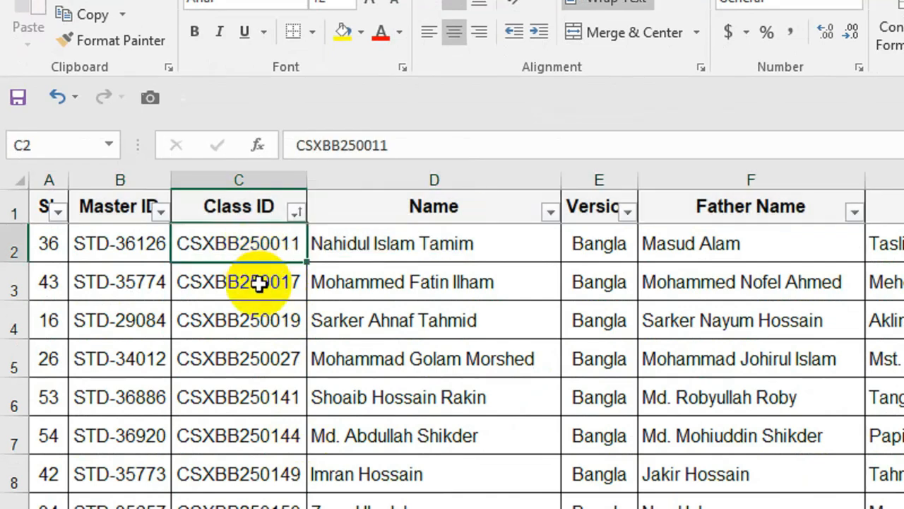
{"action": "key", "text": "Down"}
{"action": "key", "text": "Down"}
{"action": "key", "text": "Down"}
{"action": "key", "text": "Down"}
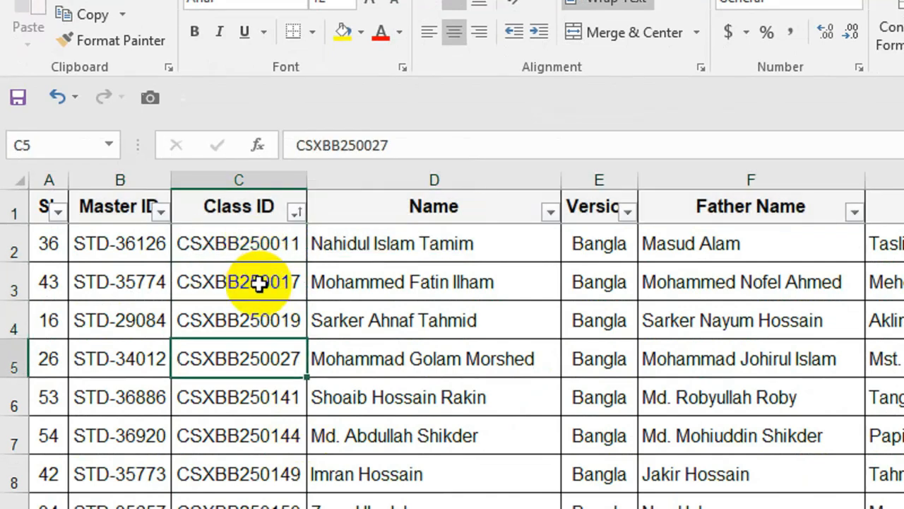
{"action": "key", "text": "Down"}
{"action": "key", "text": "Down"}
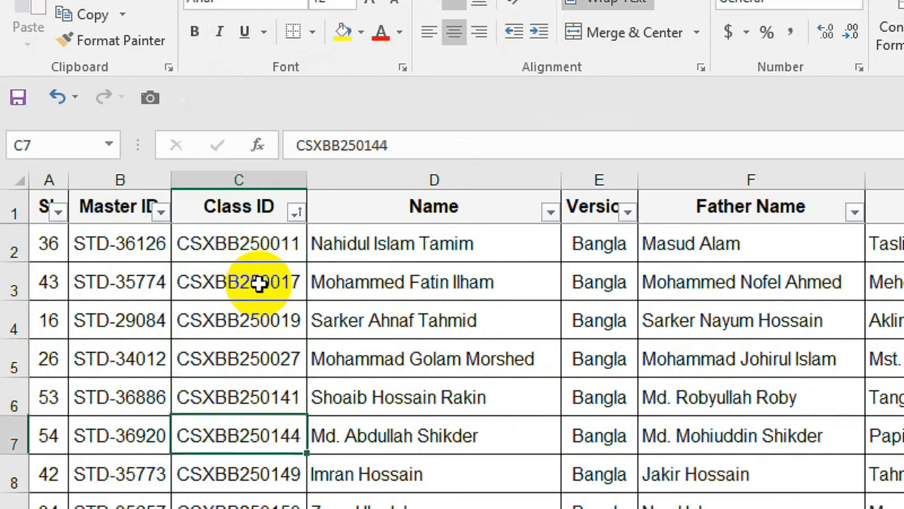
{"action": "key", "text": "Down"}
{"action": "key", "text": "Down"}
{"action": "key", "text": "Down"}
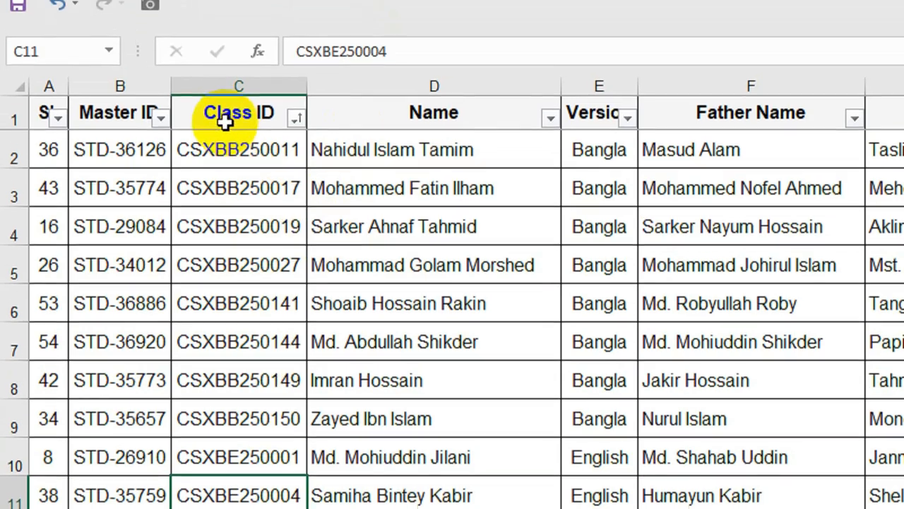
{"action": "left_click", "coordinate": [221, 72]}
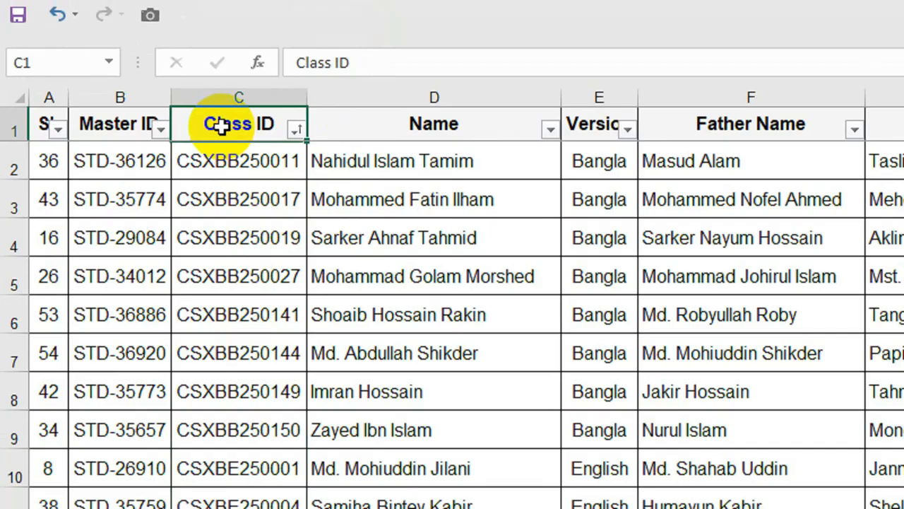
- Add filters to all header cells from Sl. to Admission Date
{"action": "left_click", "coordinate": [48, 126]}
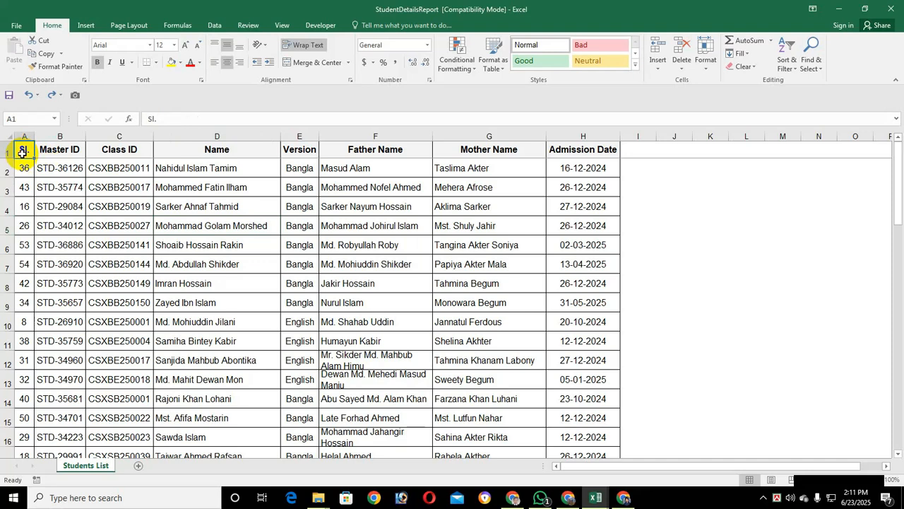
{"action": "key", "text": "Right"}
{"action": "key", "text": "Left"}
{"action": "key", "text": "ctrl+shift+Right"}
{"action": "key", "text": "ctrl+shift+l"}
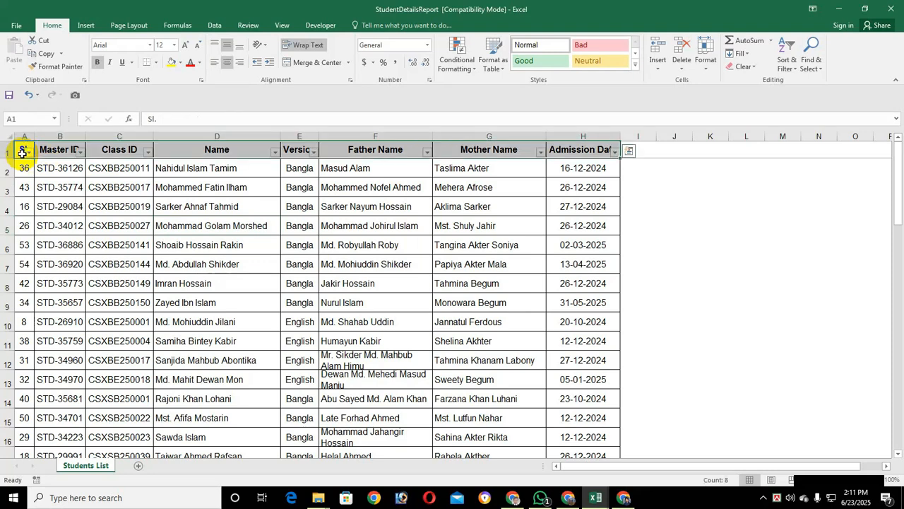
- Apply a custom sort to the student list by Version, on values, in A to Z order
{"action": "left_click", "coordinate": [27, 152]}
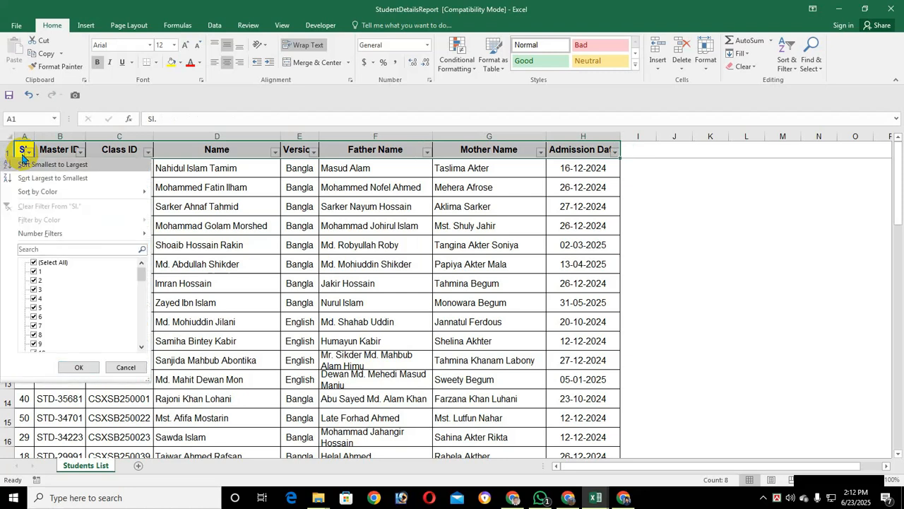
{"action": "key", "text": "Up"}
{"action": "key", "text": "Up"}
{"action": "key", "text": "Up"}
{"action": "key", "text": "Up"}
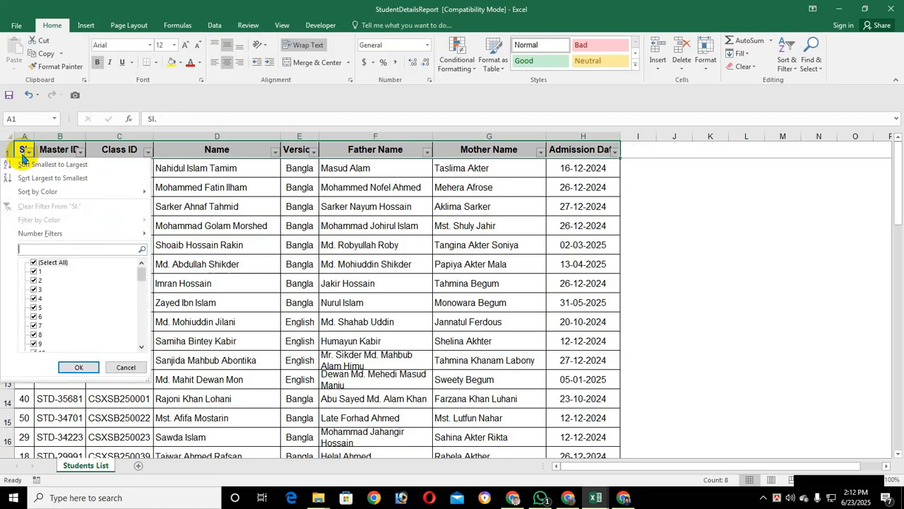
{"action": "mouse_move", "coordinate": [39, 193]}
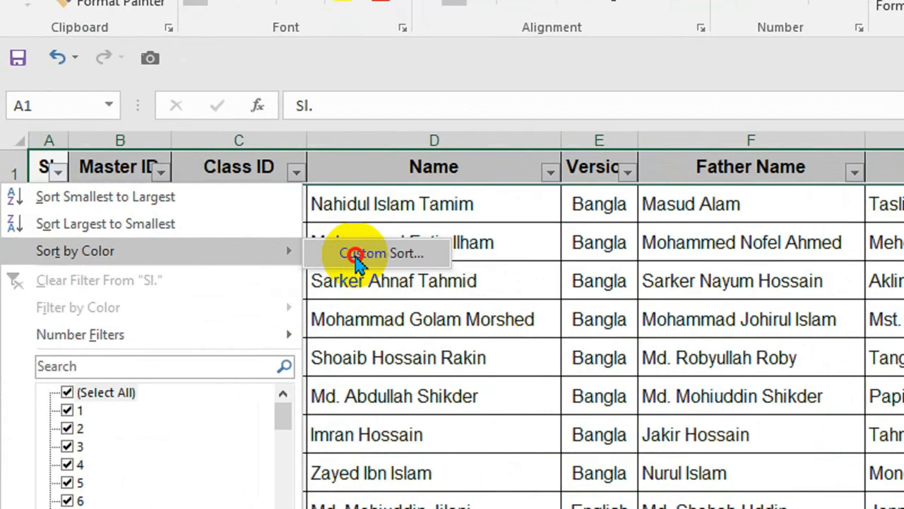
{"action": "left_click", "coordinate": [180, 195]}
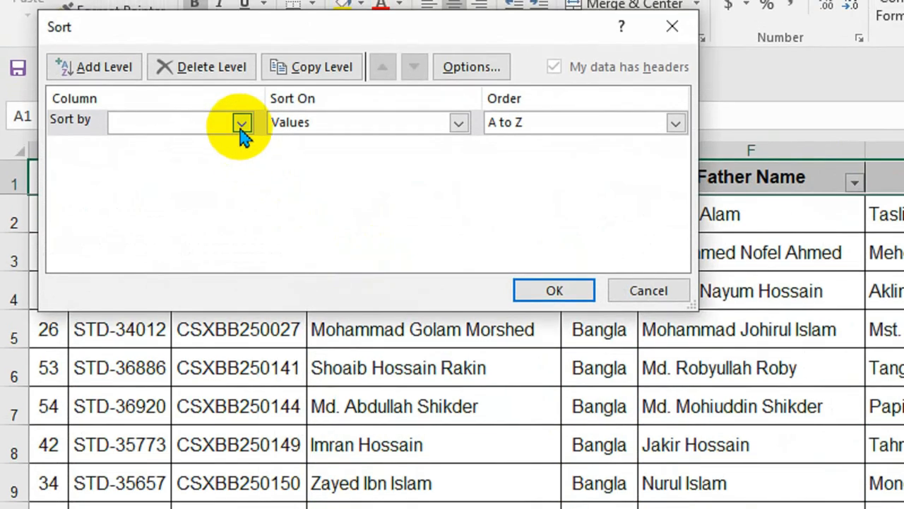
{"action": "left_click", "coordinate": [242, 113]}
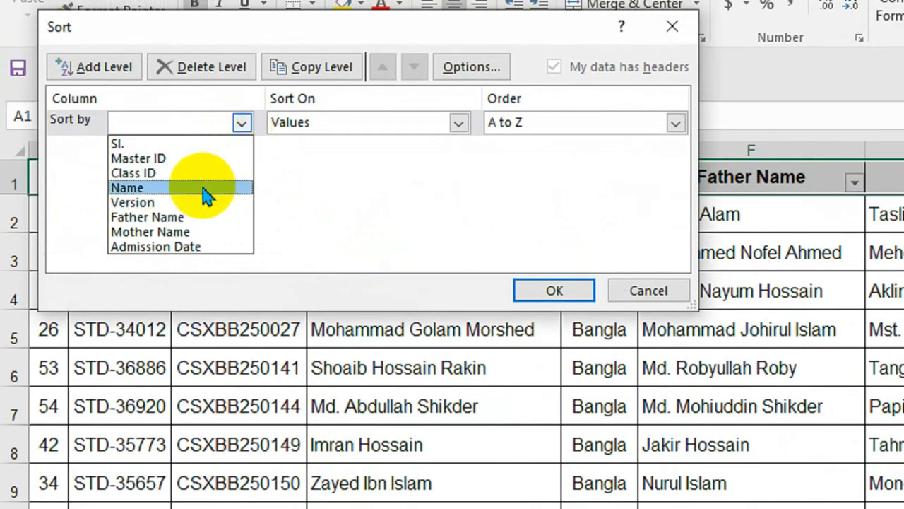
{"action": "left_click", "coordinate": [187, 201]}
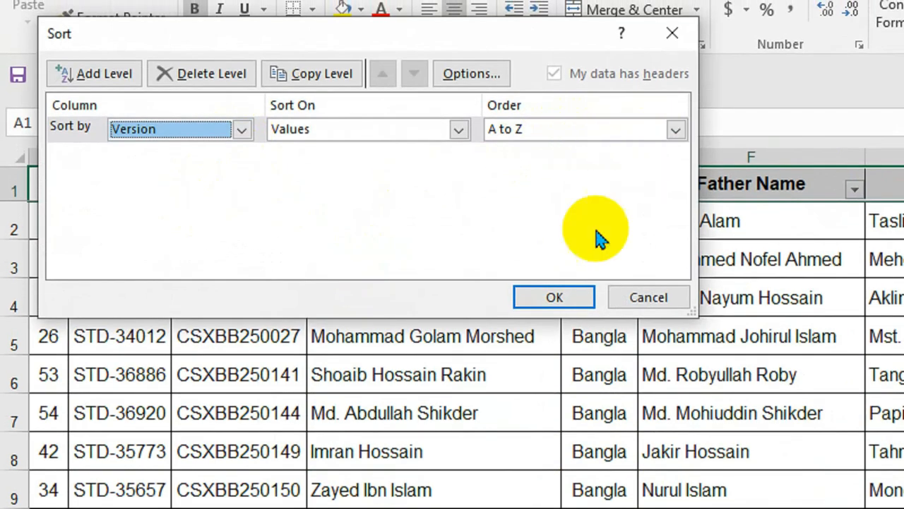
{"action": "left_click", "coordinate": [561, 297]}
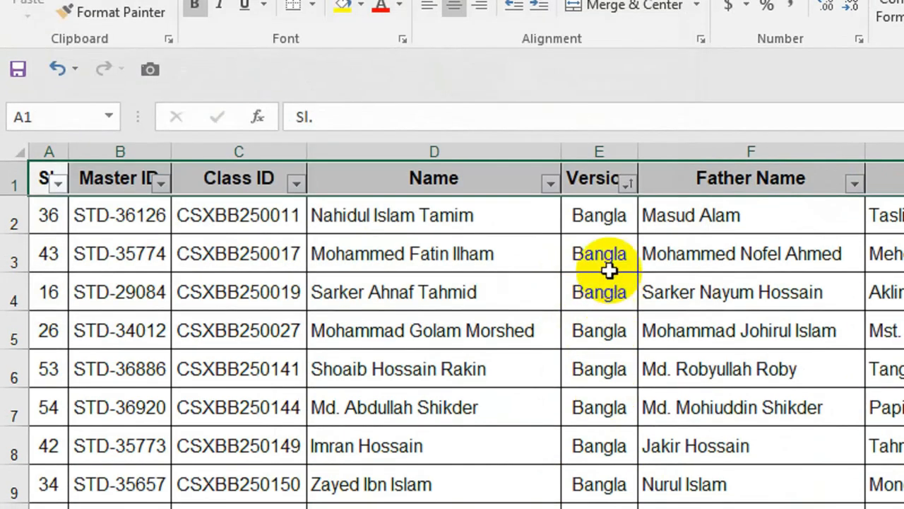
- Examine how the Bangla and English records are grouped down the Version column
{"action": "left_click", "coordinate": [595, 215]}
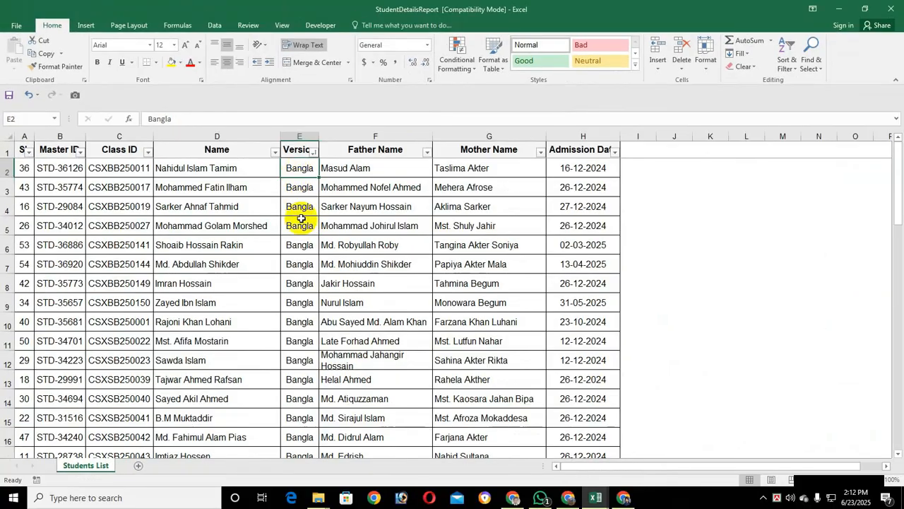
{"action": "scroll", "coordinate": [301, 218], "scroll_direction": "down", "scroll_amount": 6}
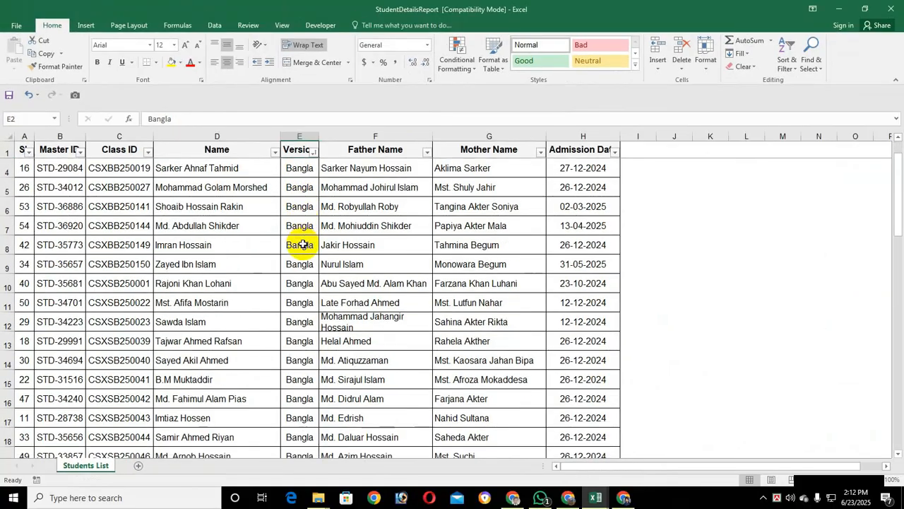
{"action": "scroll", "coordinate": [302, 247], "scroll_direction": "down", "scroll_amount": 1}
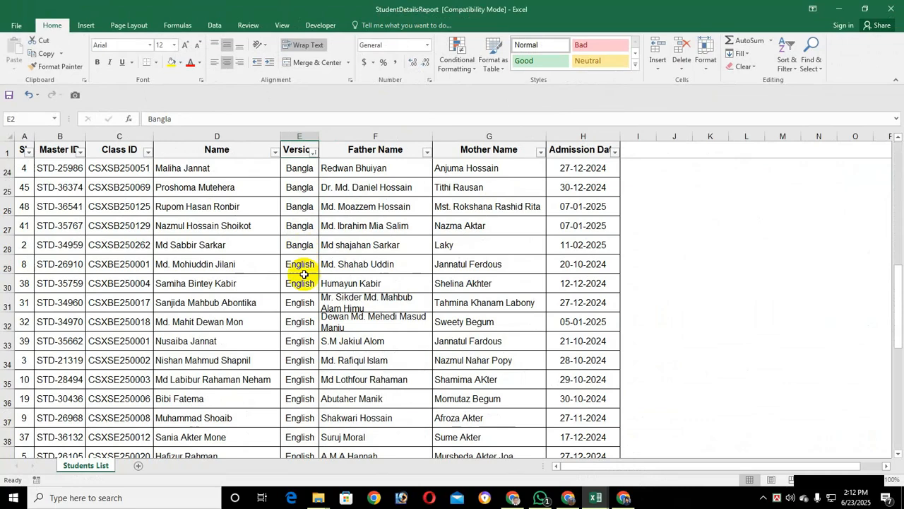
{"action": "scroll", "coordinate": [302, 318], "scroll_direction": "down", "scroll_amount": 5}
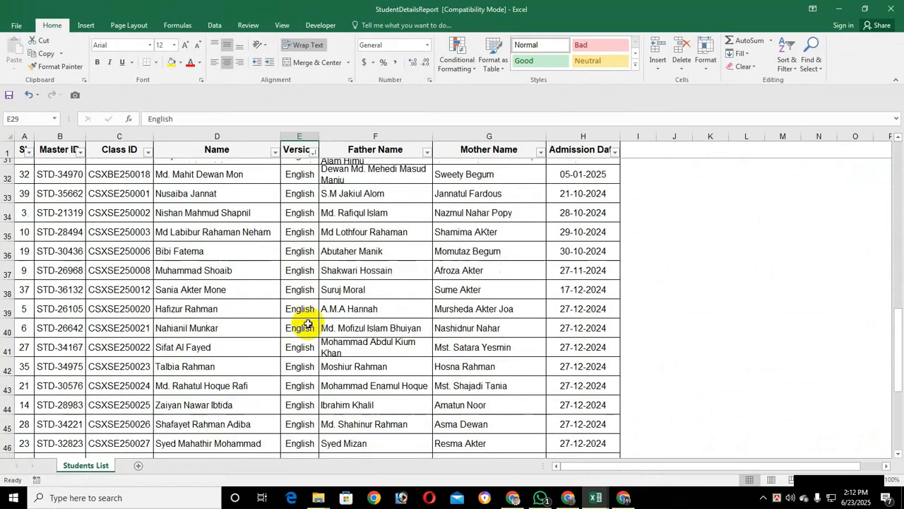
{"action": "scroll", "coordinate": [304, 324], "scroll_direction": "down", "scroll_amount": 2}
{"action": "scroll", "coordinate": [303, 319], "scroll_direction": "up", "scroll_amount": 15}
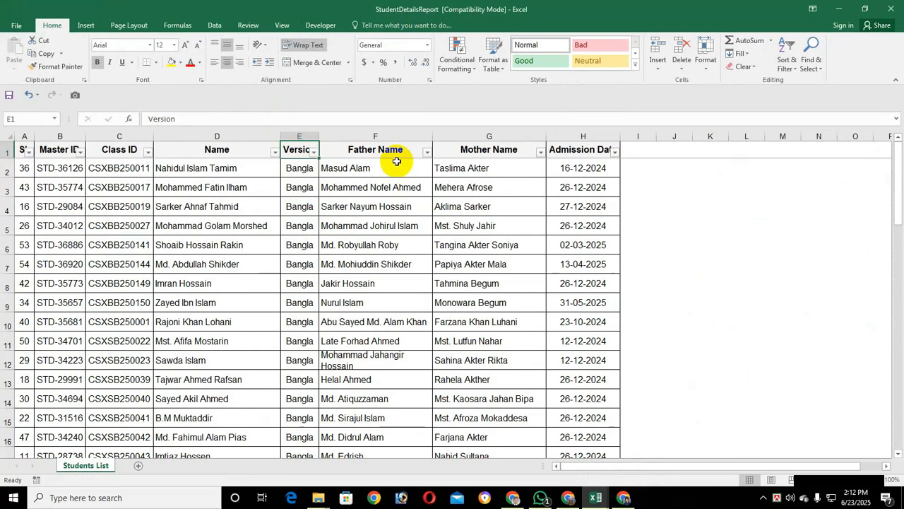
- Apply a custom sort to the student list by Version, on values, in Z to A order
{"action": "key", "text": "alt+Down"}
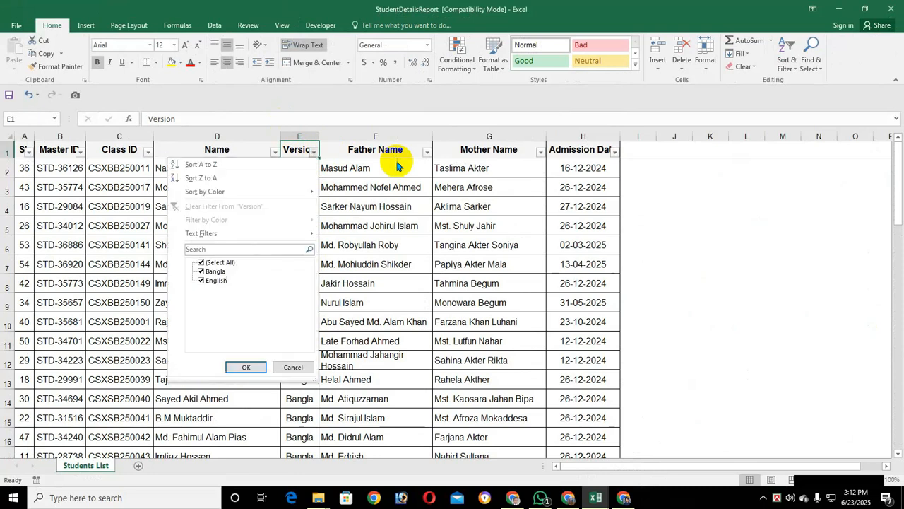
{"action": "mouse_move", "coordinate": [309, 196]}
{"action": "left_click", "coordinate": [356, 195]}
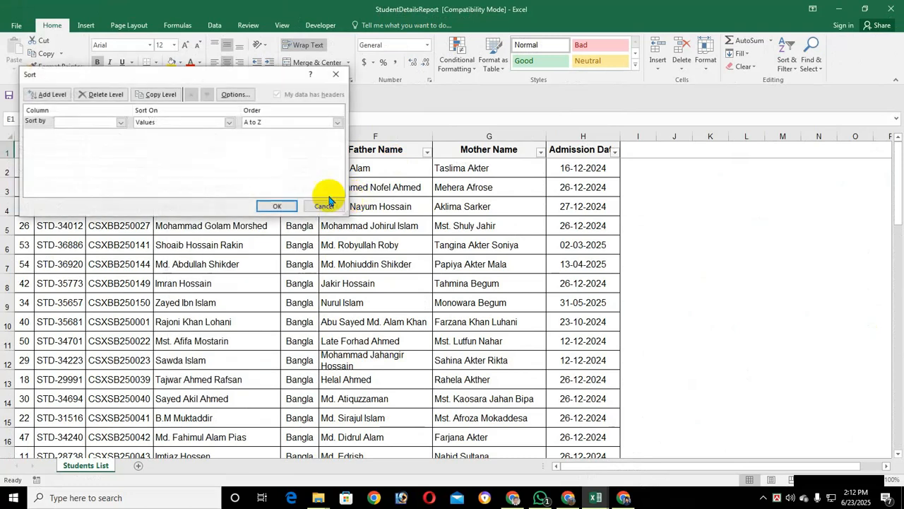
{"action": "left_click", "coordinate": [121, 123]}
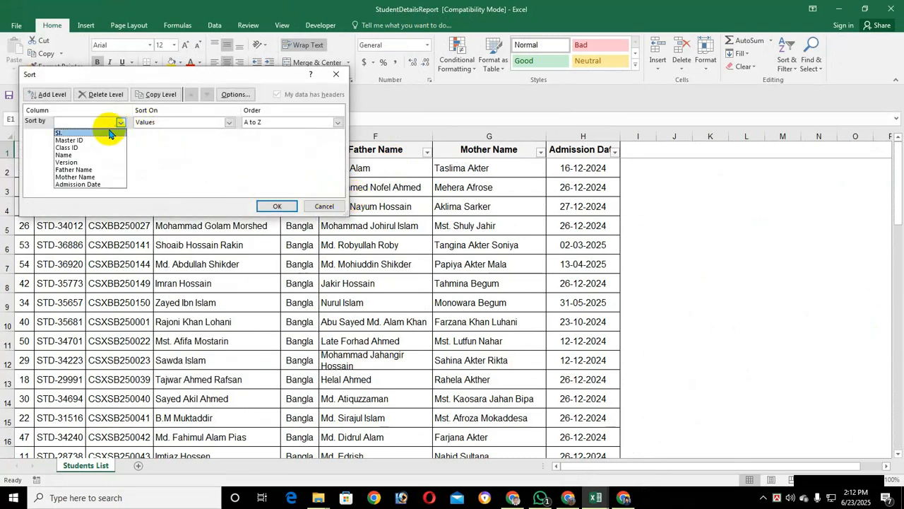
{"action": "left_click", "coordinate": [73, 163]}
{"action": "left_click", "coordinate": [337, 123]}
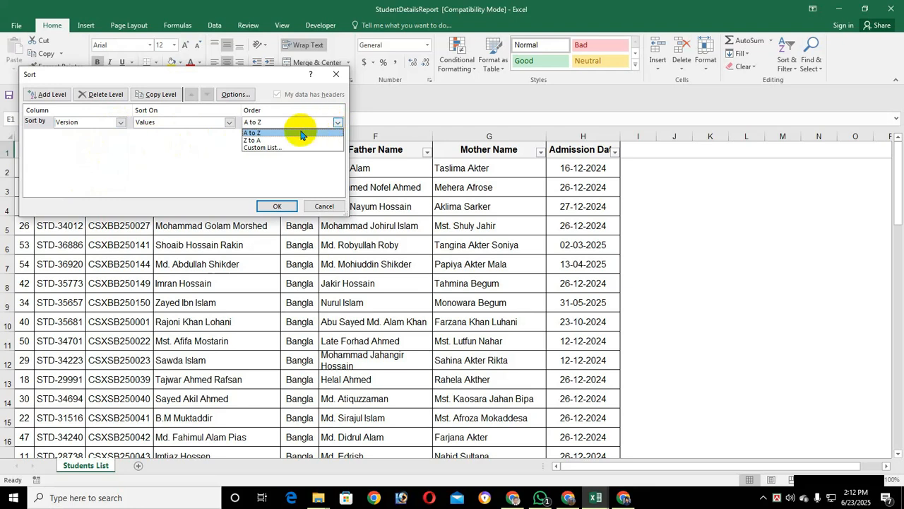
{"action": "left_click", "coordinate": [260, 141]}
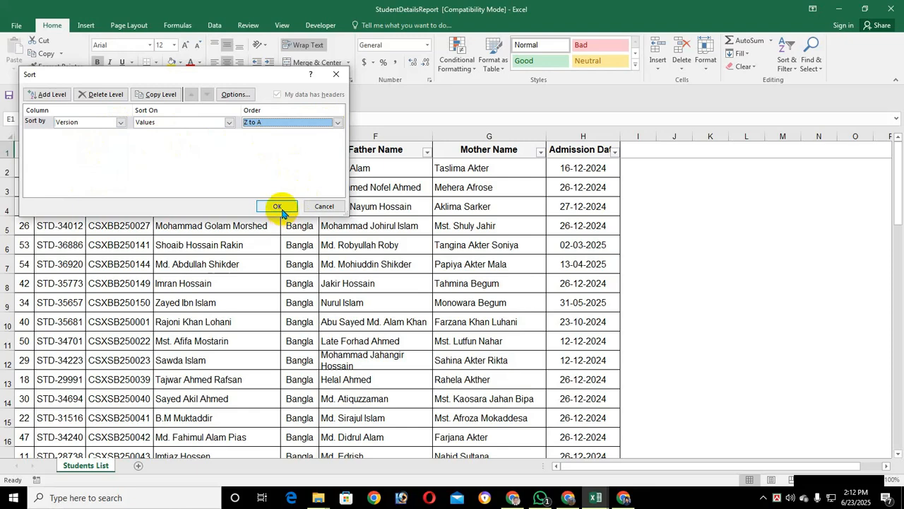
{"action": "left_click", "coordinate": [278, 207]}
- Review the Version column from the first record downward to check the reversed sort order
{"action": "scroll", "coordinate": [315, 253], "scroll_direction": "down", "scroll_amount": 6}
{"action": "scroll", "coordinate": [311, 263], "scroll_direction": "up", "scroll_amount": 3}
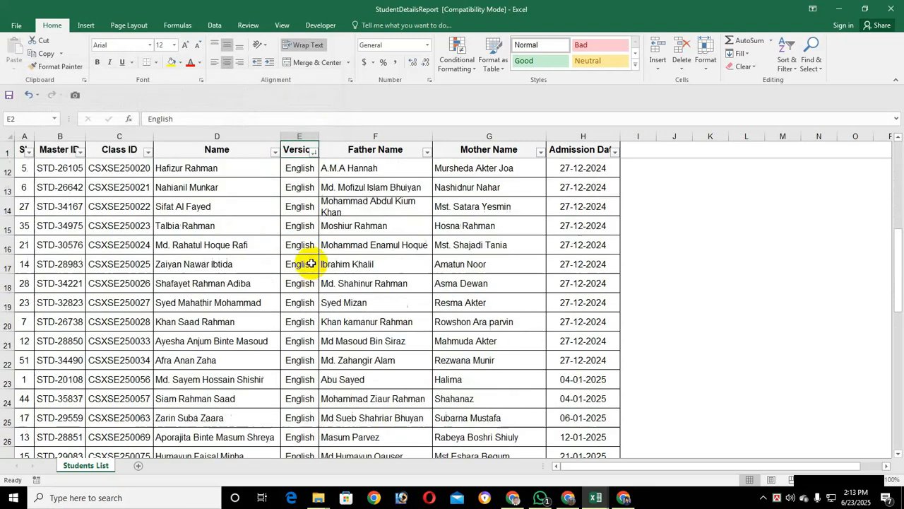
{"action": "scroll", "coordinate": [310, 263], "scroll_direction": "up", "scroll_amount": 4}
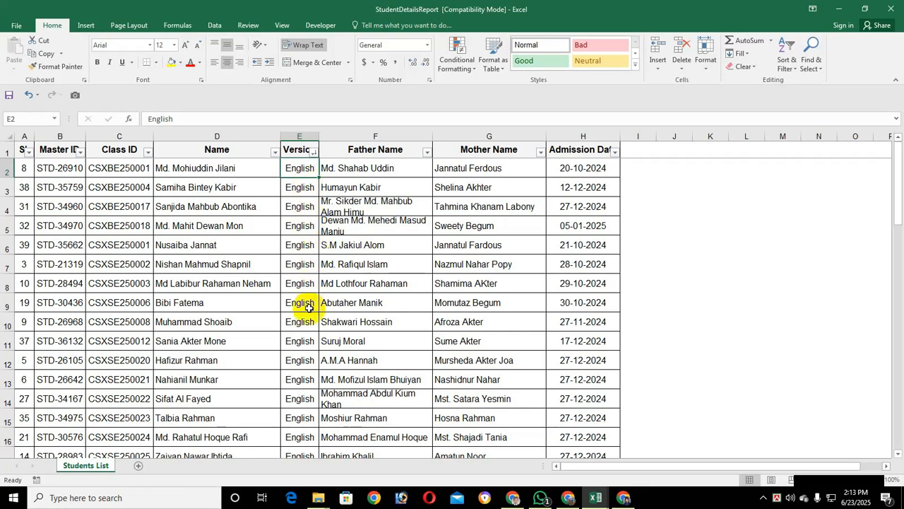
{"action": "scroll", "coordinate": [300, 395], "scroll_direction": "down", "scroll_amount": 8}
{"action": "scroll", "coordinate": [303, 399], "scroll_direction": "up", "scroll_amount": 8}
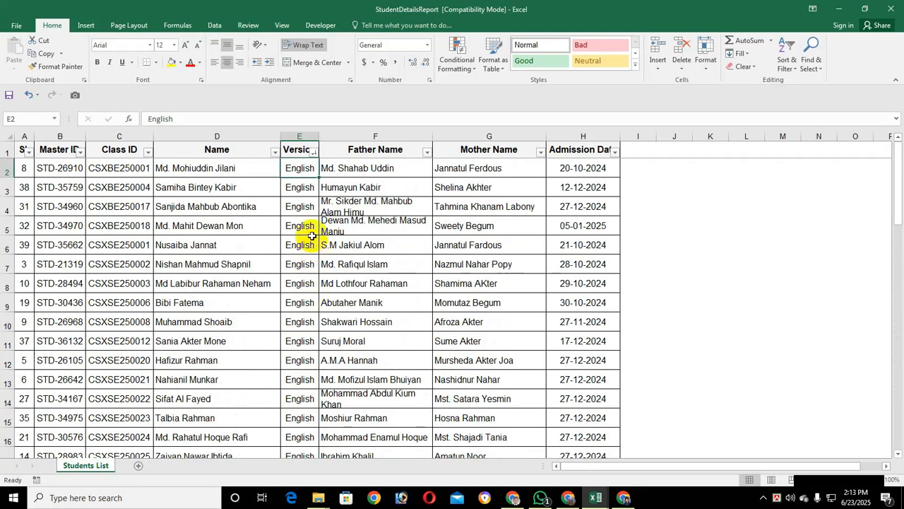